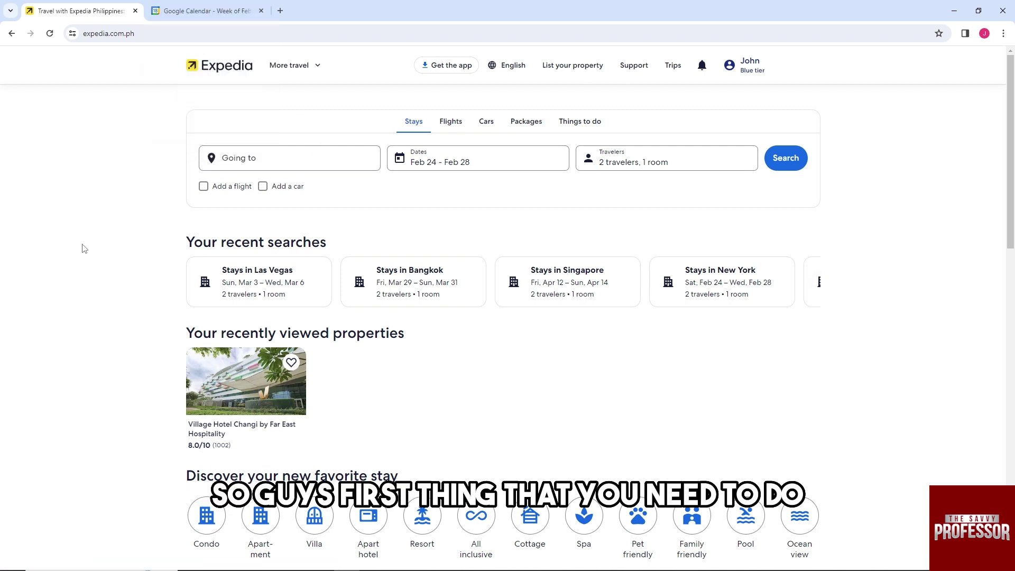
# Step: From the Google Calendar week view, go to Settings via the gear menu
pyautogui.click(184, 9)
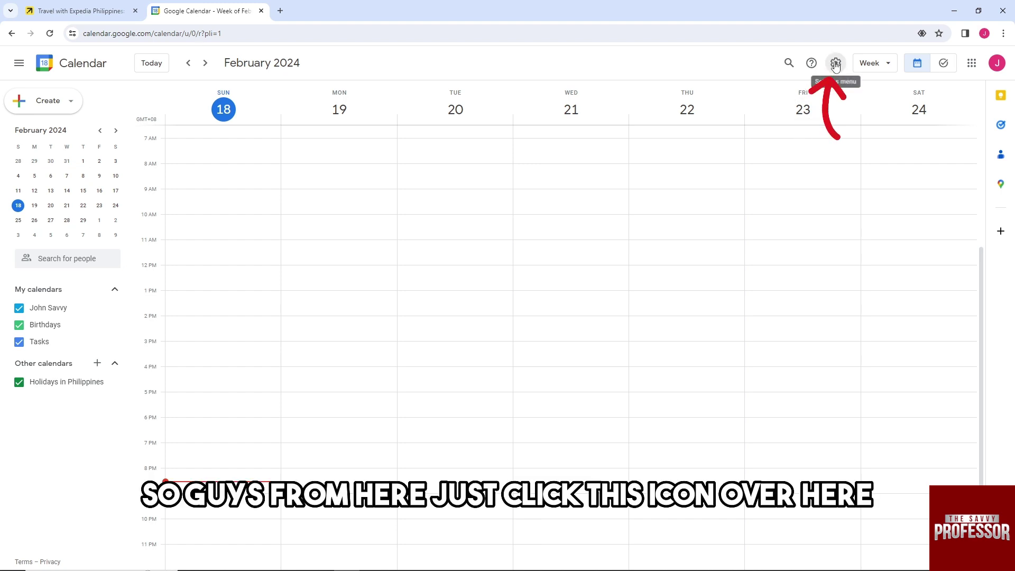
pyautogui.click(835, 66)
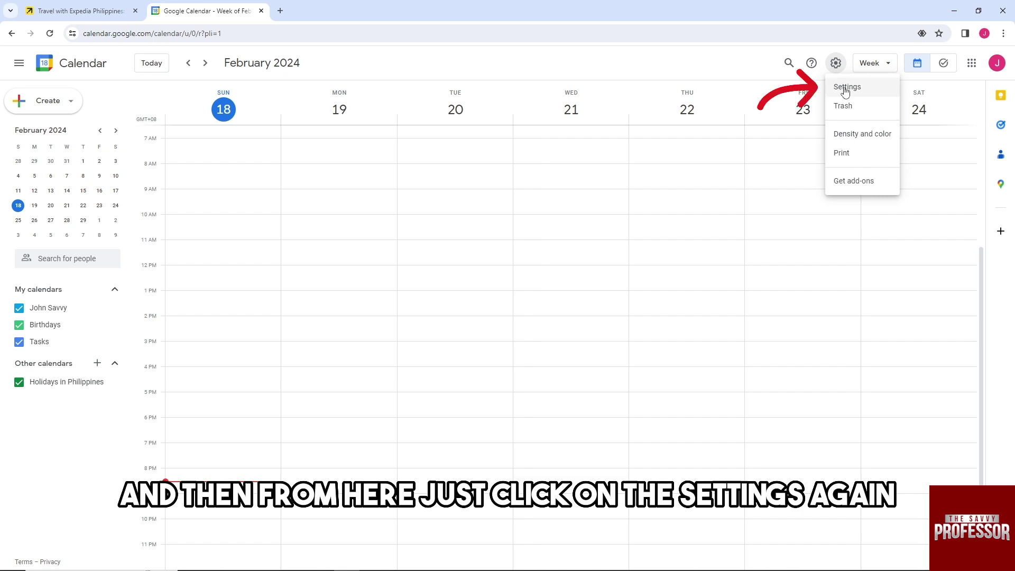
pyautogui.click(845, 90)
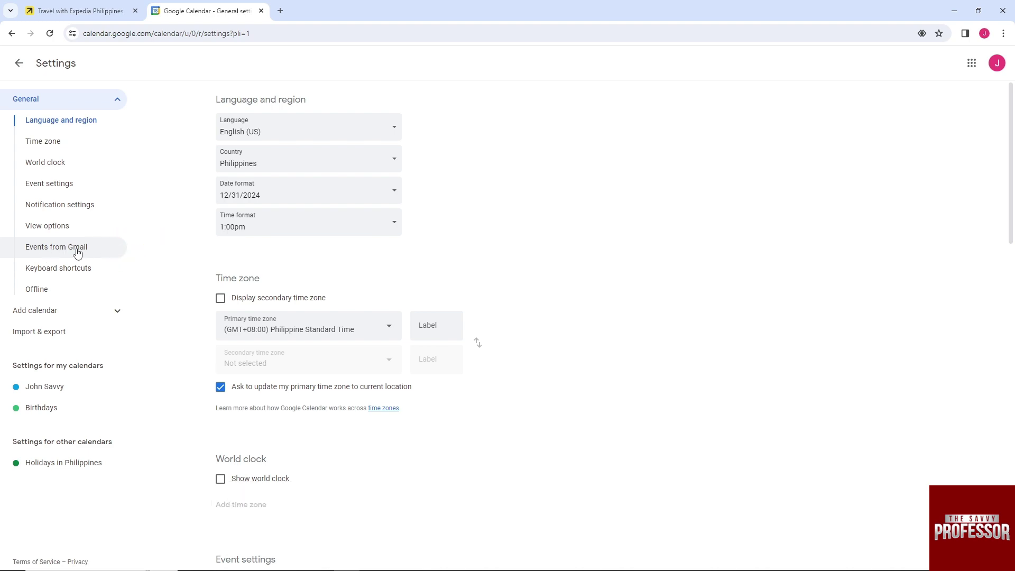
# Step: Keep 'Show events automatically created by Gmail' on by cancelling the Hide events dialog
pyautogui.click(77, 252)
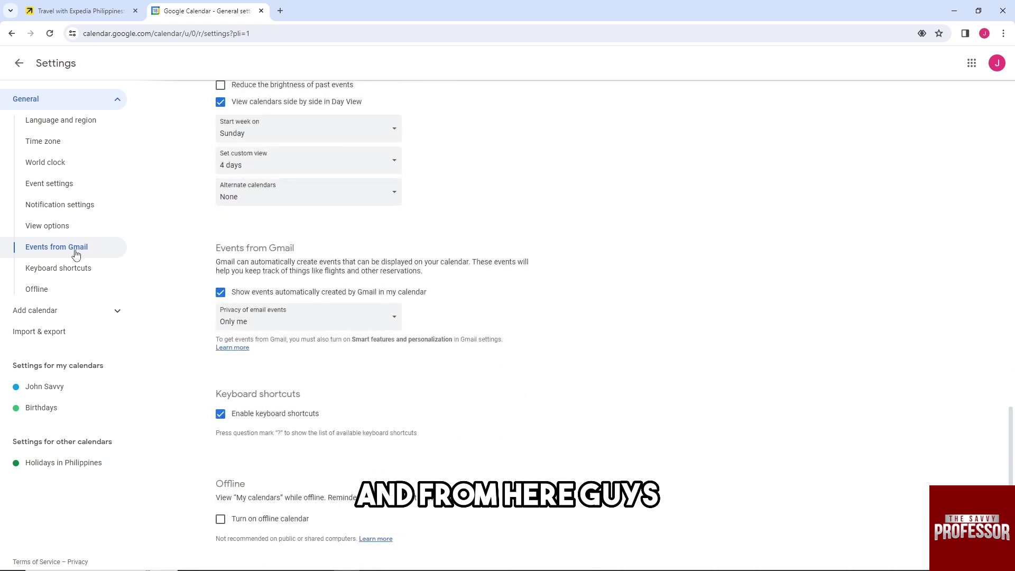
pyautogui.click(220, 293)
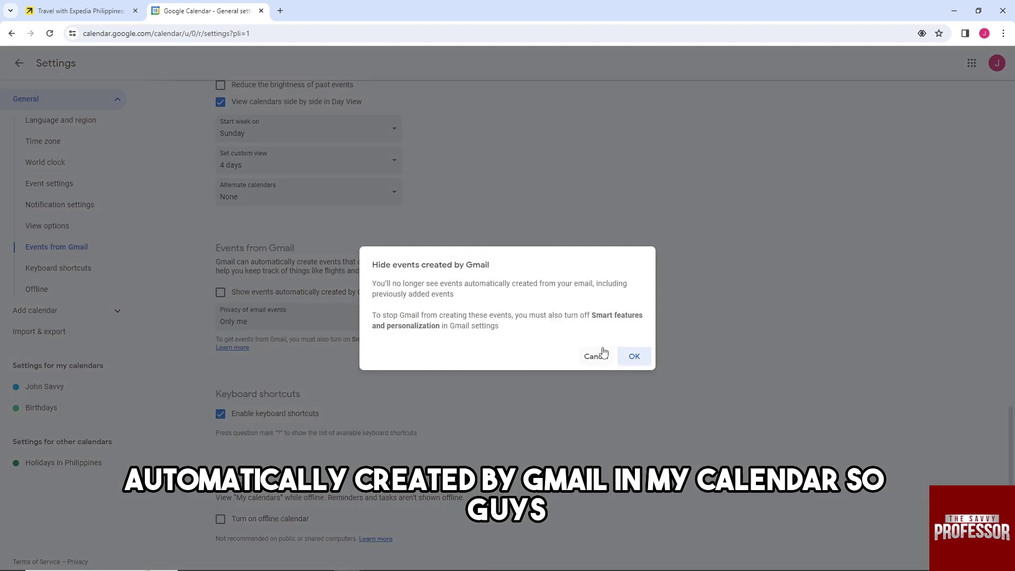
pyautogui.click(599, 356)
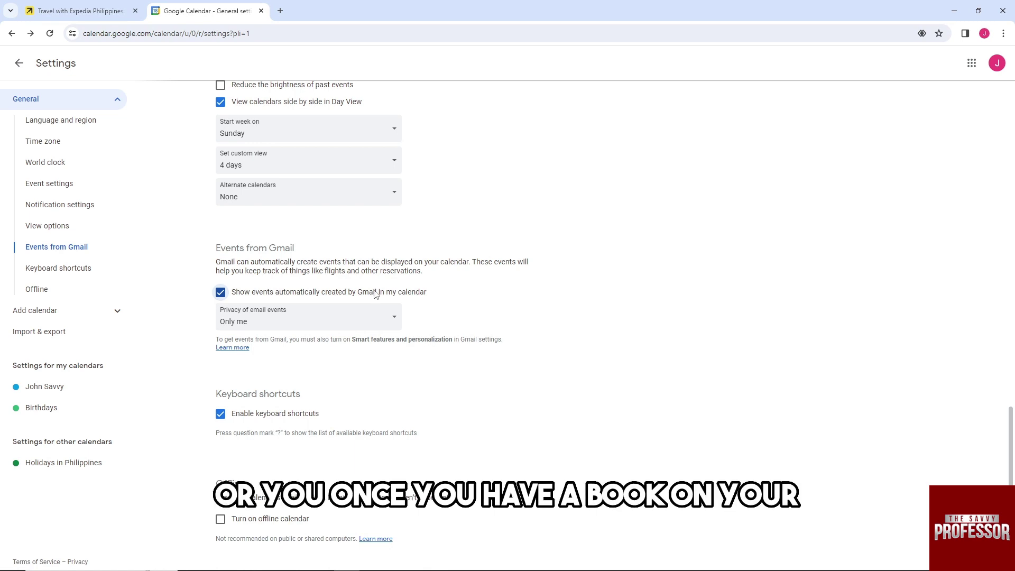
# Step: Glance at the Expedia tab, then return to the empty Google Calendar week view
pyautogui.click(68, 10)
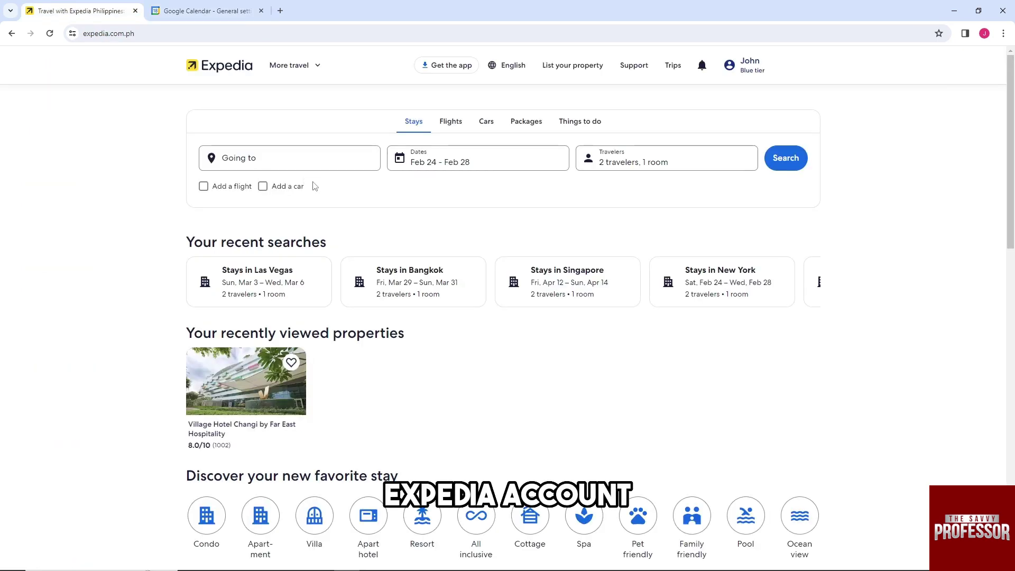
pyautogui.click(205, 10)
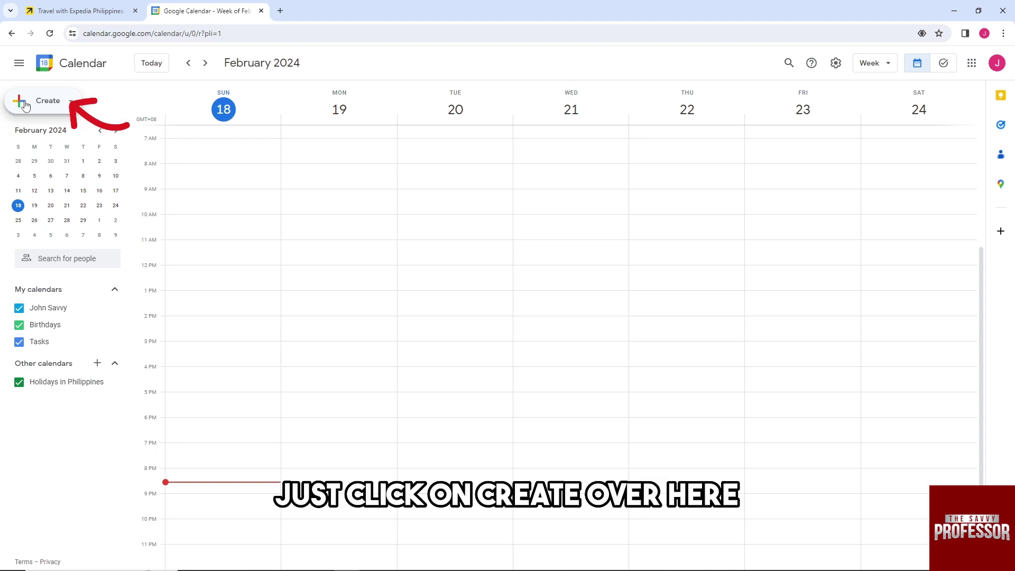
# Step: Save an untitled event on Sunday, February 18, 9–10pm
pyautogui.click(26, 103)
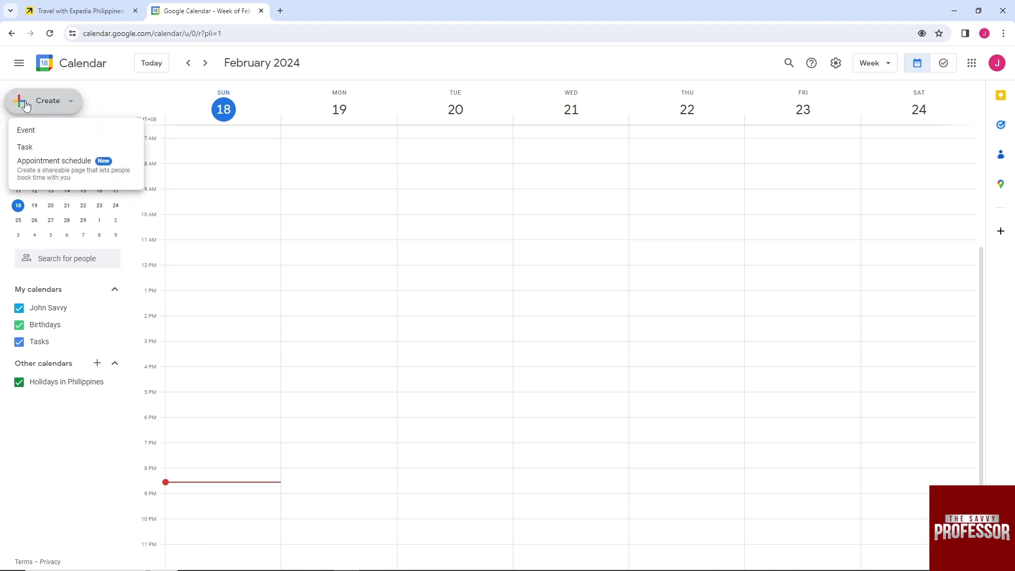
pyautogui.click(35, 133)
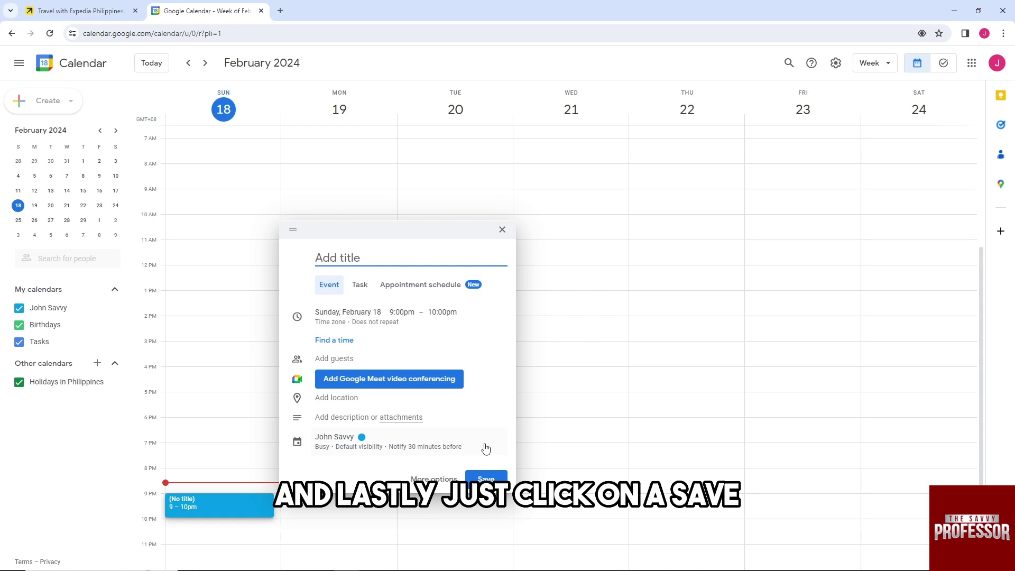
pyautogui.click(486, 479)
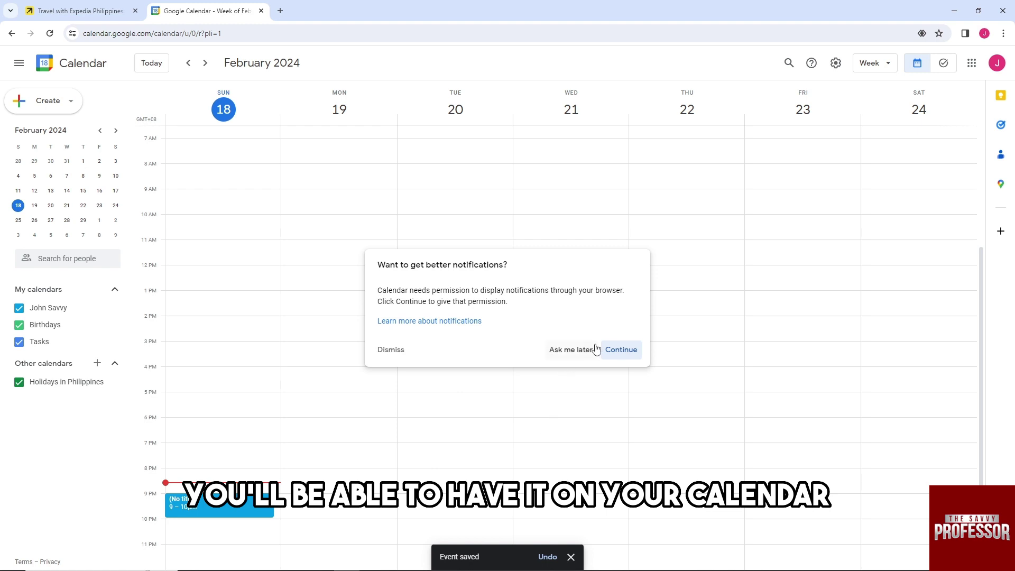
# Step: Choose 'Ask me later' on notifications and drag the event to Tuesday, February 20, 5–6pm
pyautogui.click(582, 350)
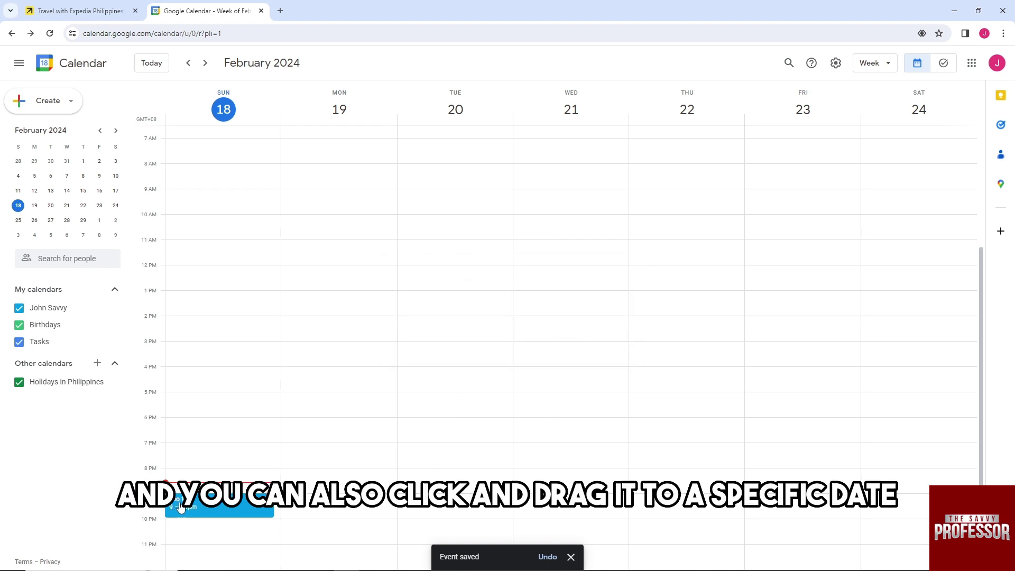
pyautogui.moveTo(177, 508); pyautogui.dragTo(301, 468)
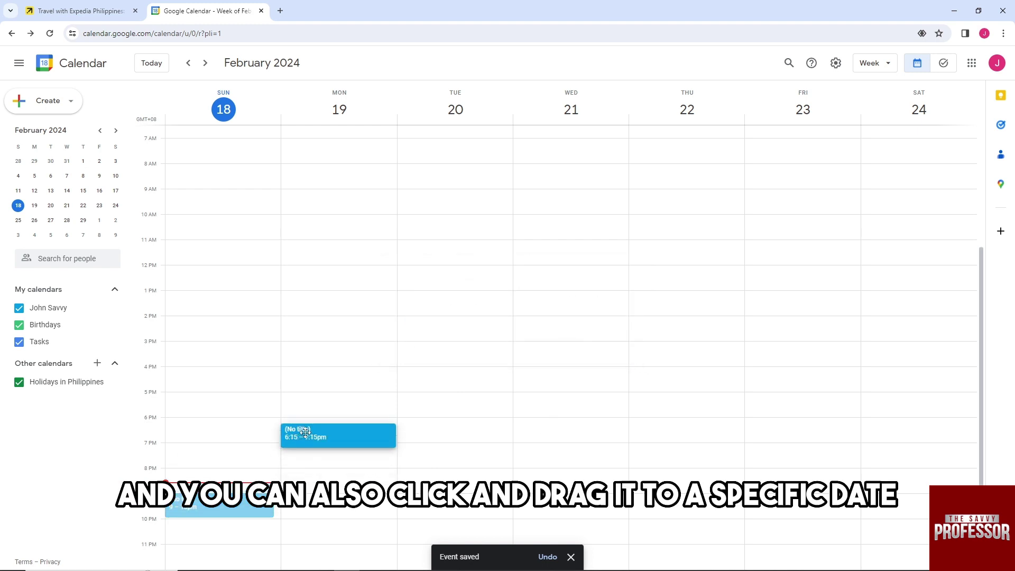
pyautogui.moveTo(301, 468); pyautogui.dragTo(431, 405)
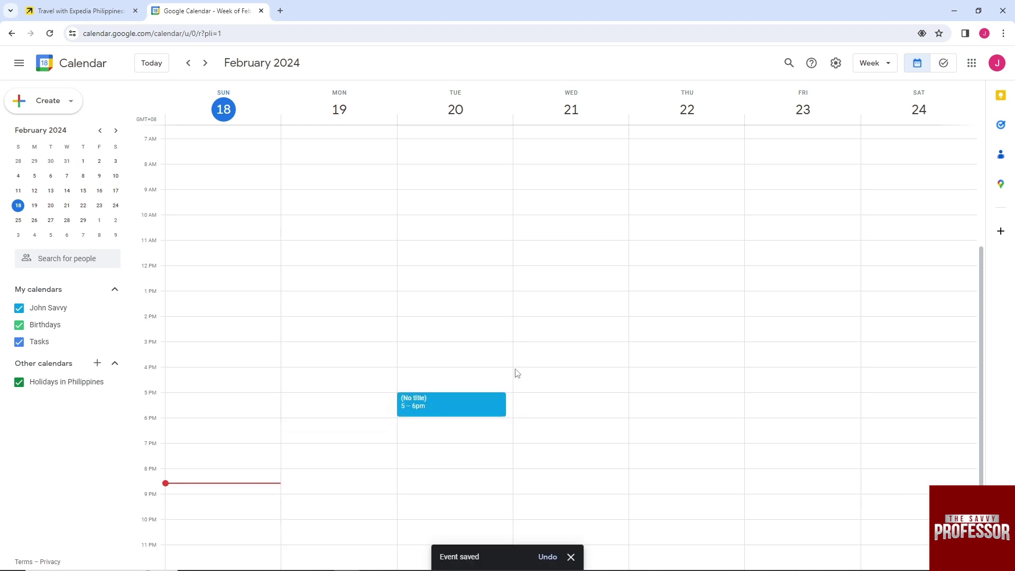
pyautogui.click(436, 409)
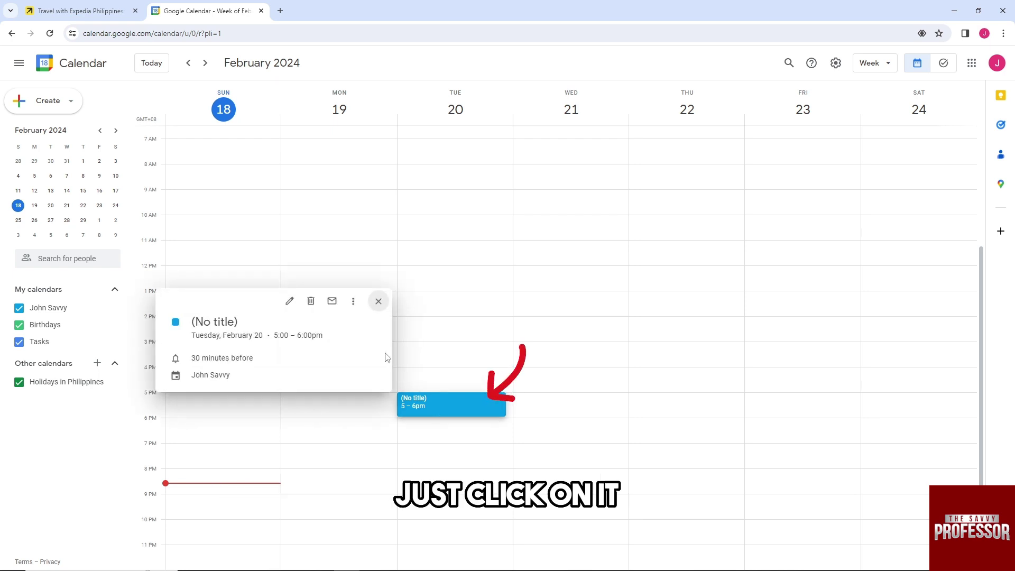
pyautogui.click(291, 302)
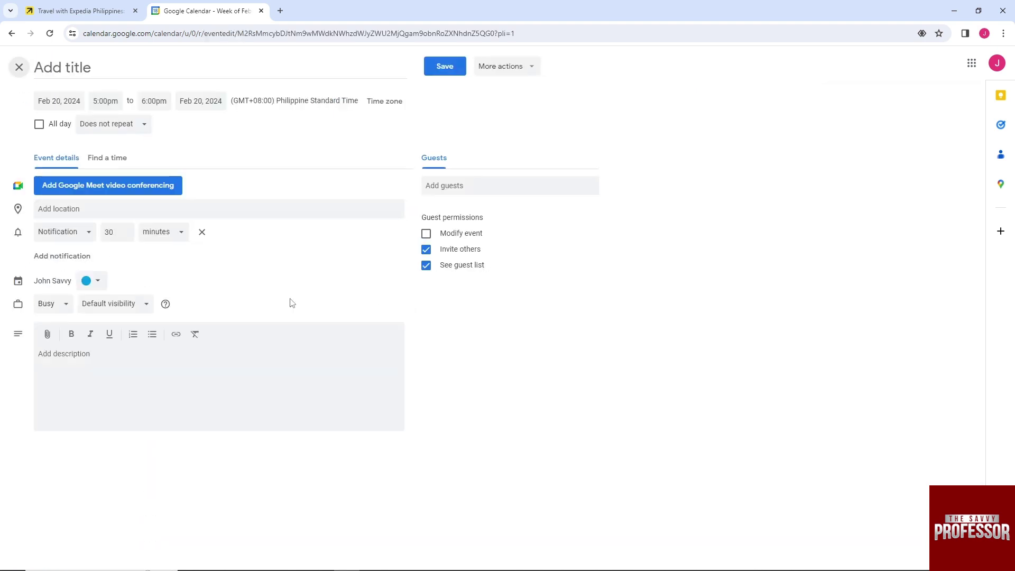
pyautogui.click(53, 233)
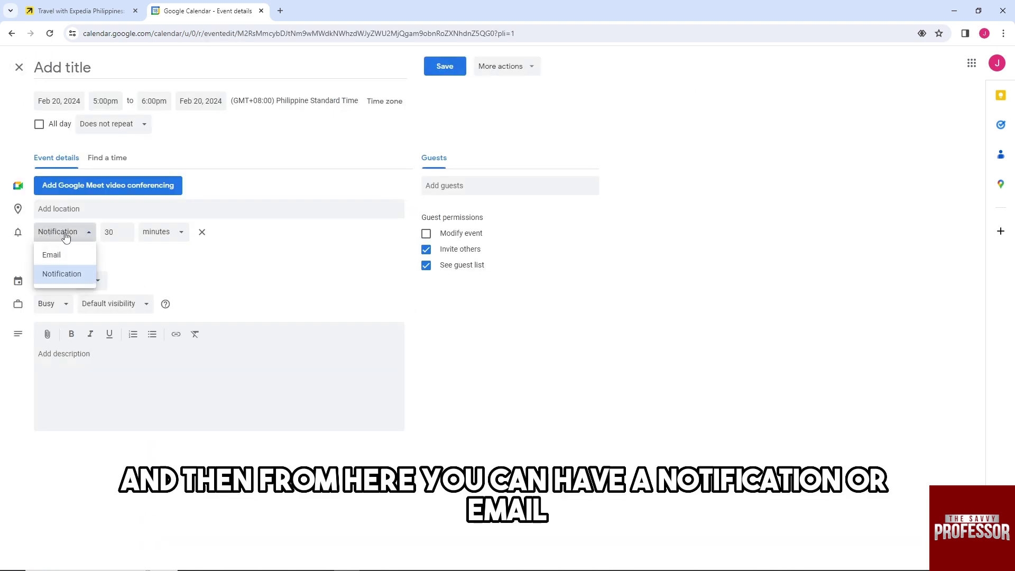
pyautogui.click(66, 236)
pyautogui.click(150, 231)
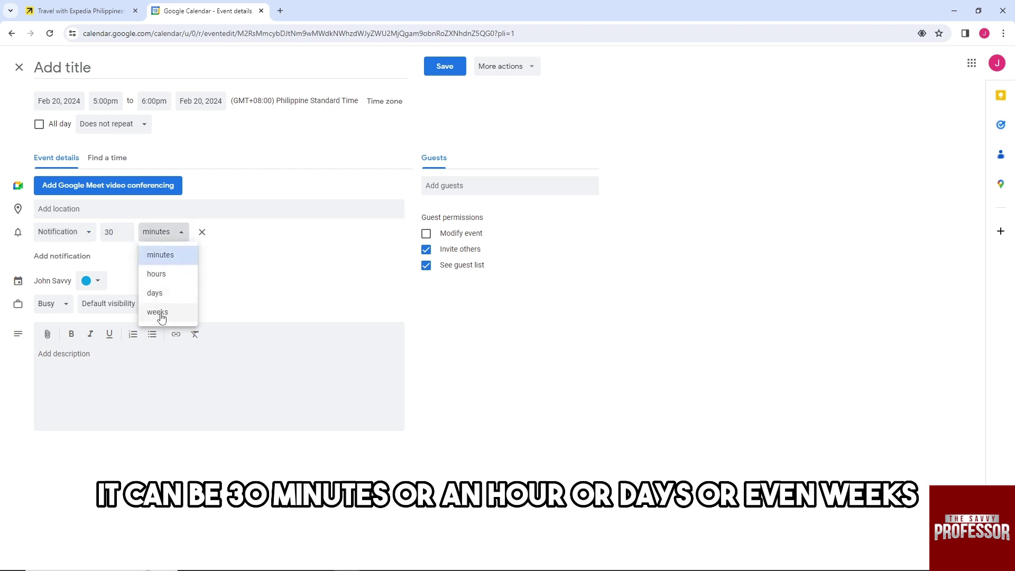
pyautogui.click(341, 240)
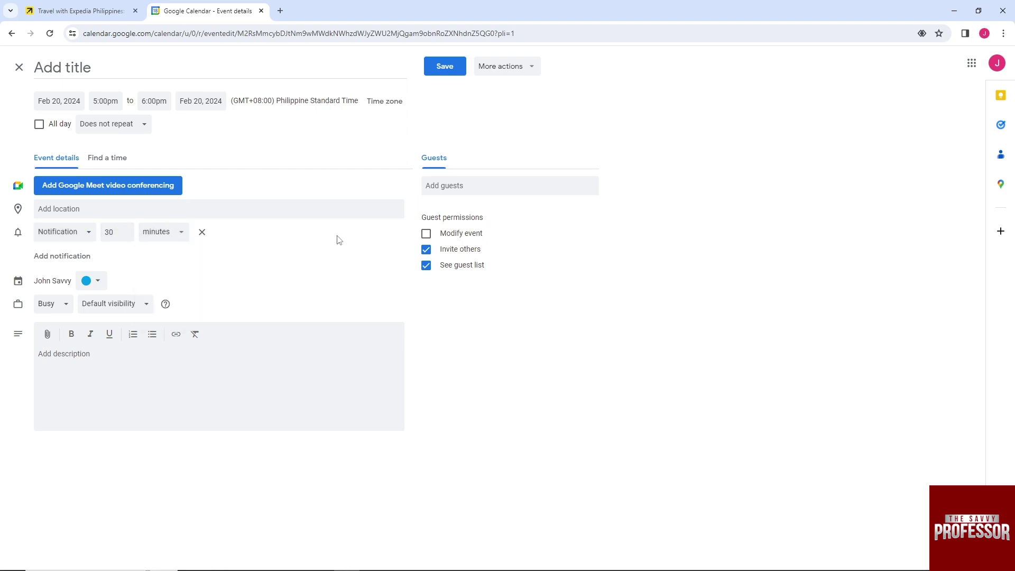
pyautogui.click(434, 70)
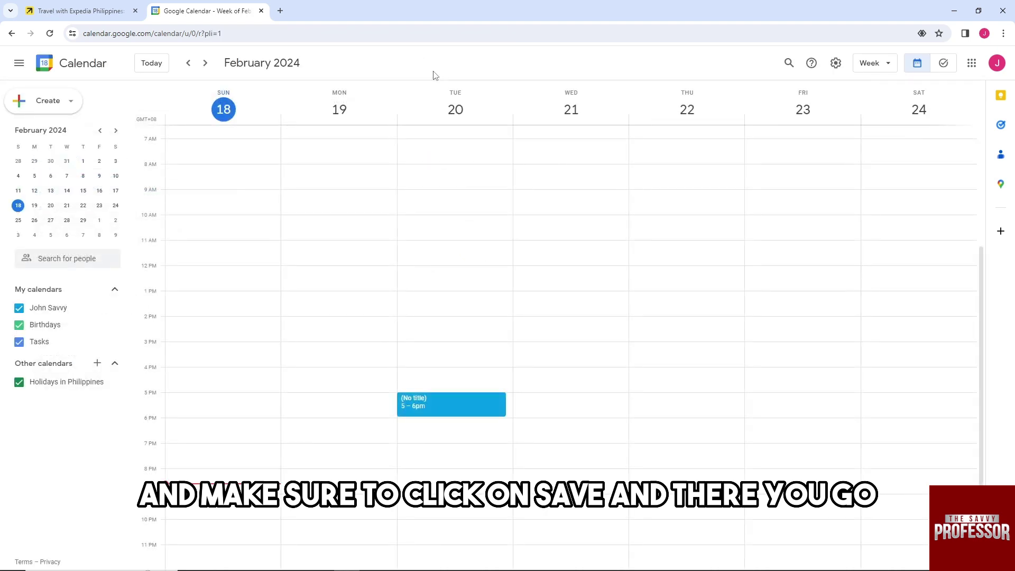